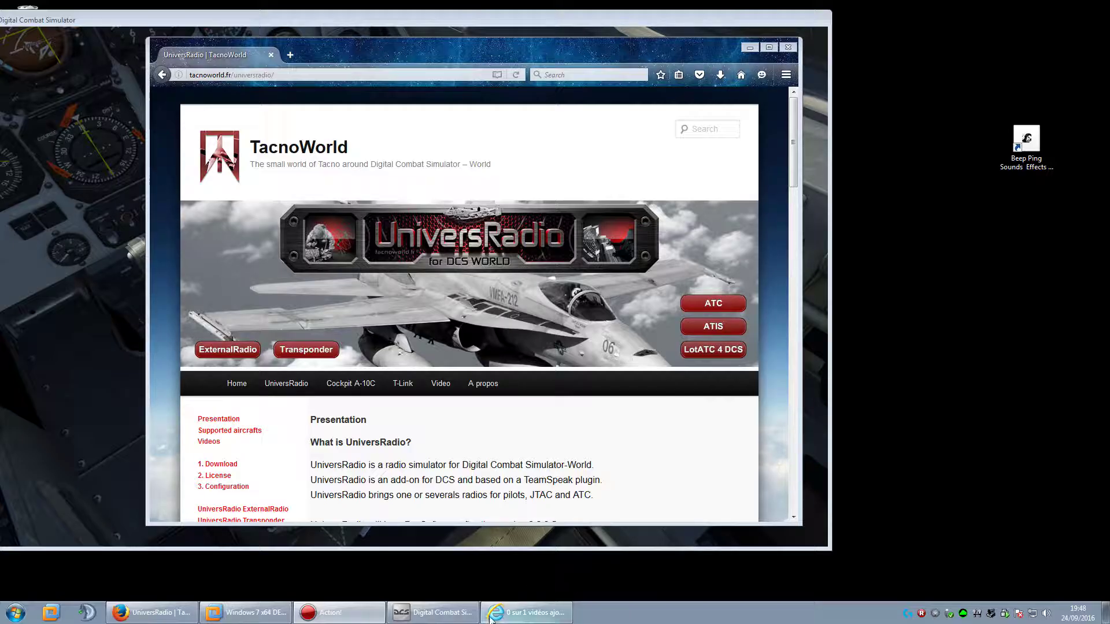
Launch the standard UniversRadio Control Panel from the installed programs and place its window over the web page.
left_click(12, 617)
left_click(43, 561)
scroll(86, 405, "down", 10)
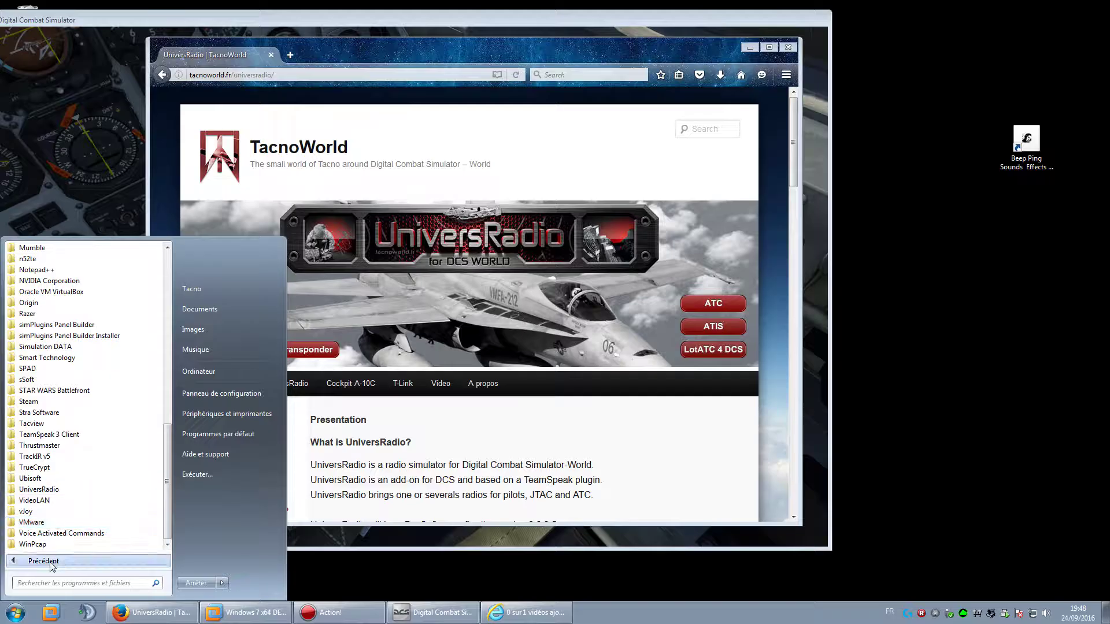
left_click(35, 490)
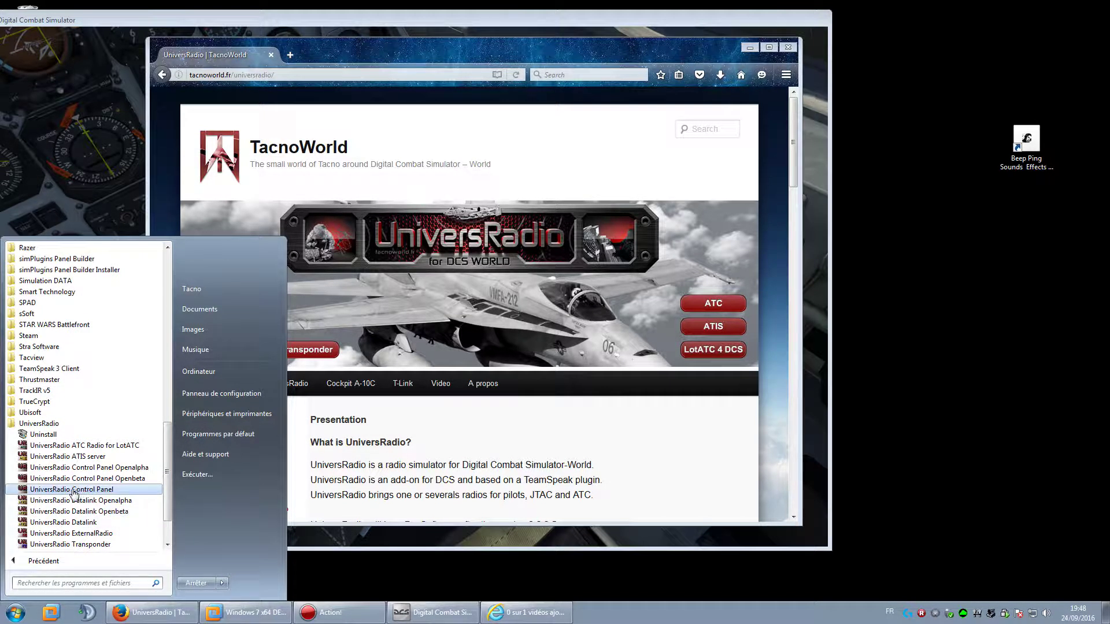
left_click(78, 491)
left_click_drag(175, 16, 354, 158)
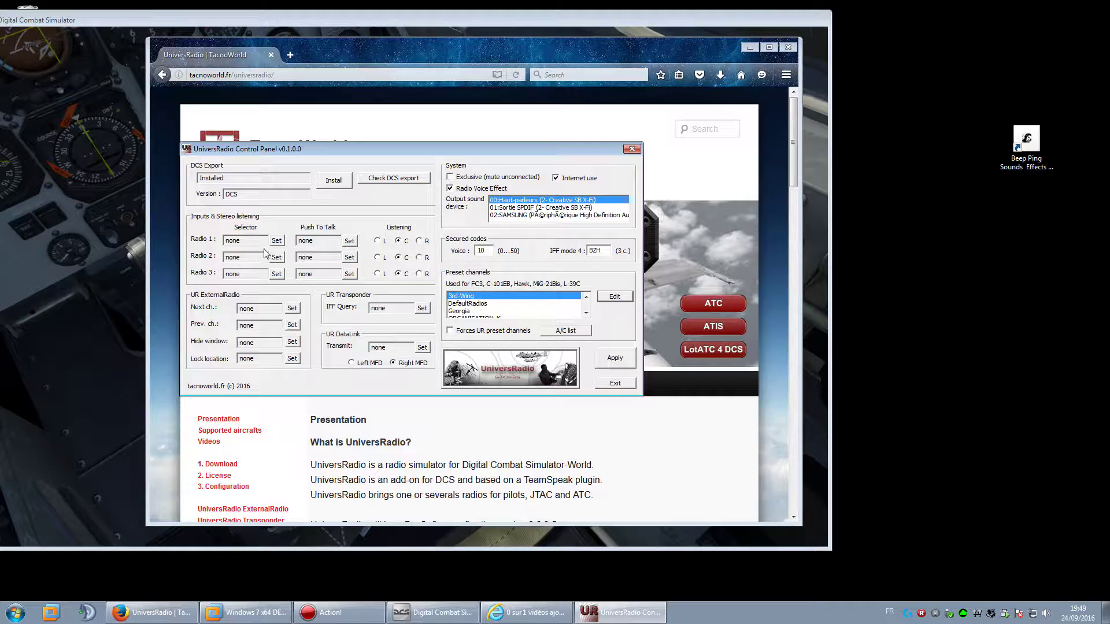
Bind the Radio 1 selector to joy 1 bt 27, Radio 2 to joy 1 bt 28, both push-to-talks to joy 1 bt 7, and apply.
left_click(278, 240)
left_click(277, 257)
left_click(348, 242)
left_click(350, 259)
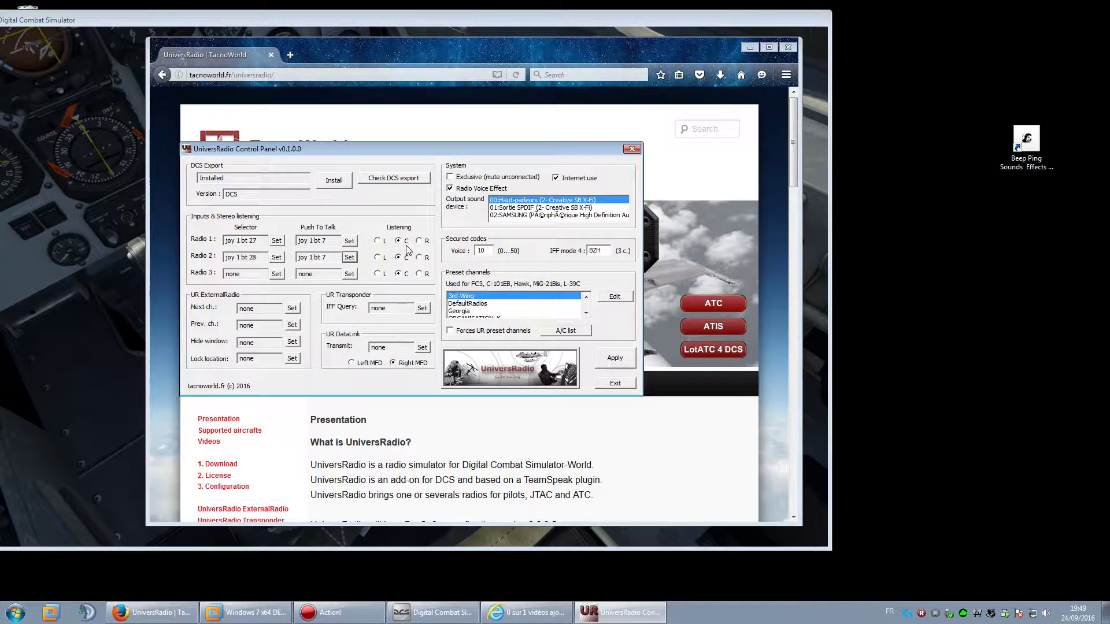
left_click(378, 241)
left_click(398, 241)
left_click(615, 359)
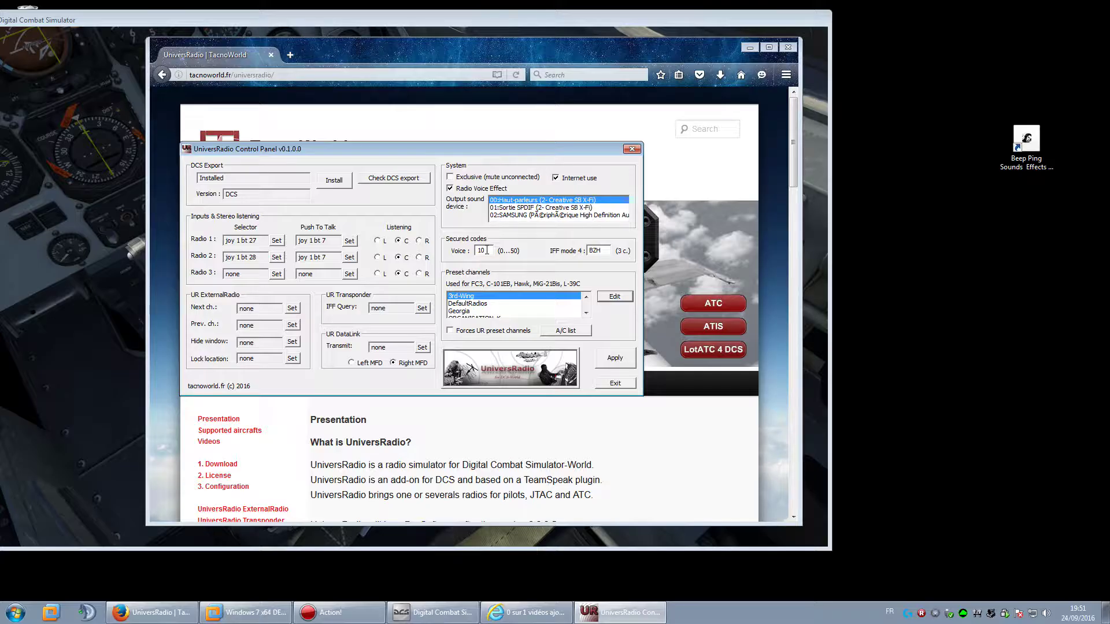
Open the 3rd-Wing preset channels file and examine its VHF and UHF radio frequency tables.
left_click_drag(604, 250, 590, 250)
left_click(481, 304)
left_click(461, 312)
left_click(458, 297)
left_click(607, 301)
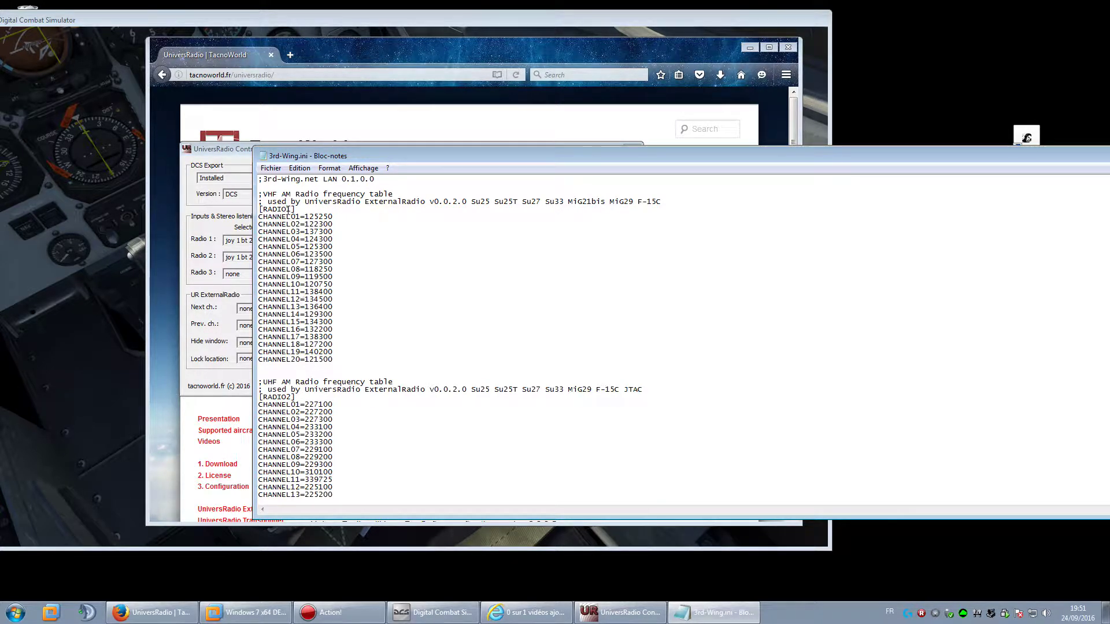
left_click_drag(301, 207, 399, 195)
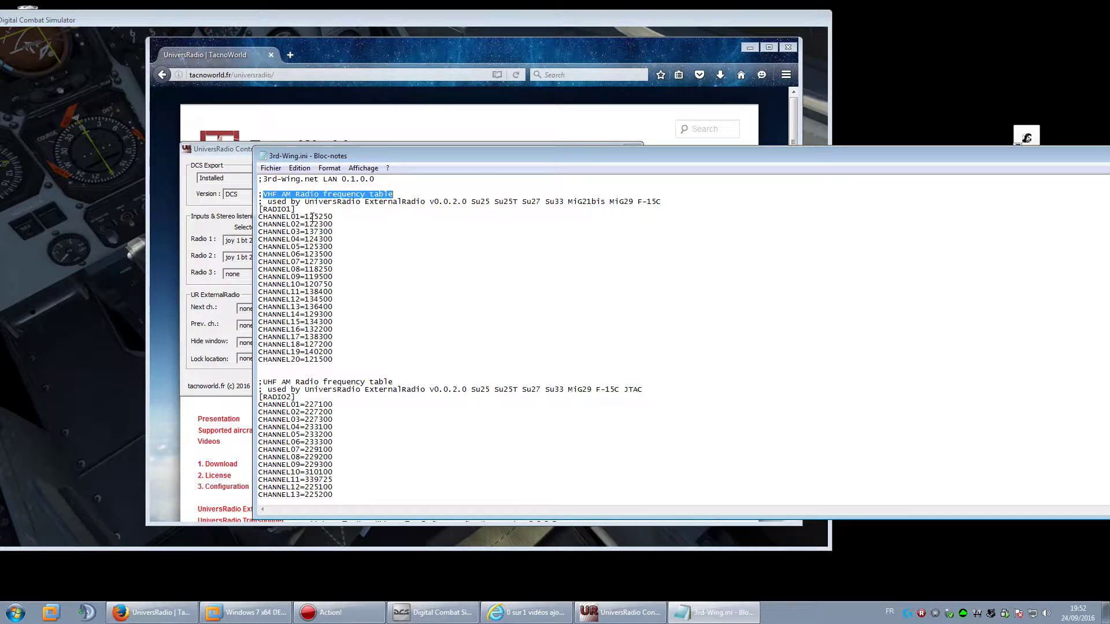
left_click_drag(258, 216, 347, 359)
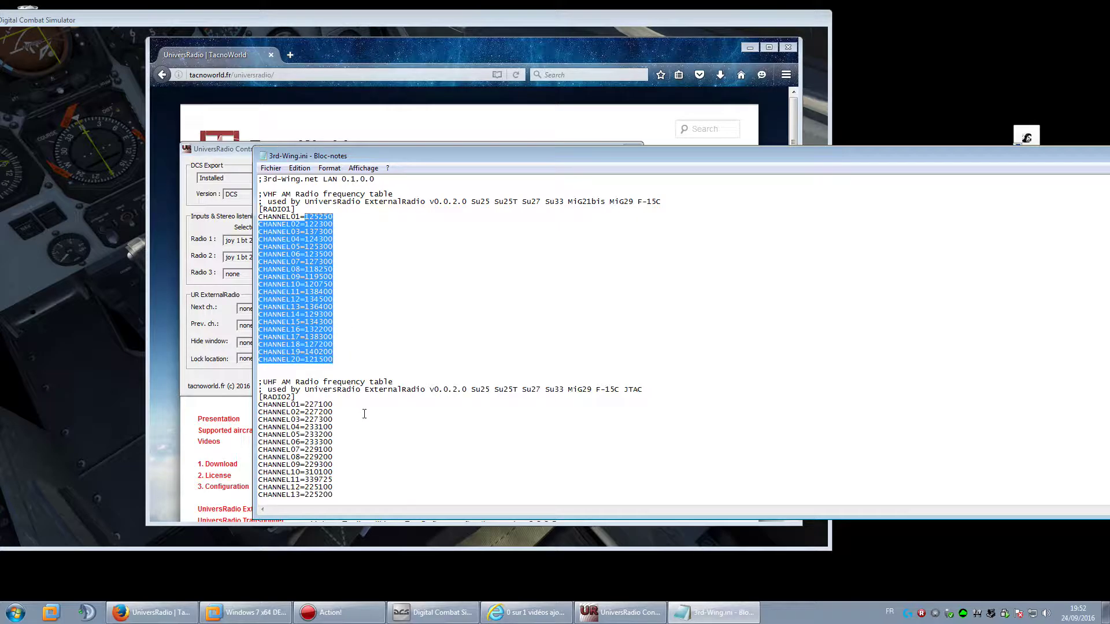
scroll(372, 389, "down", 4)
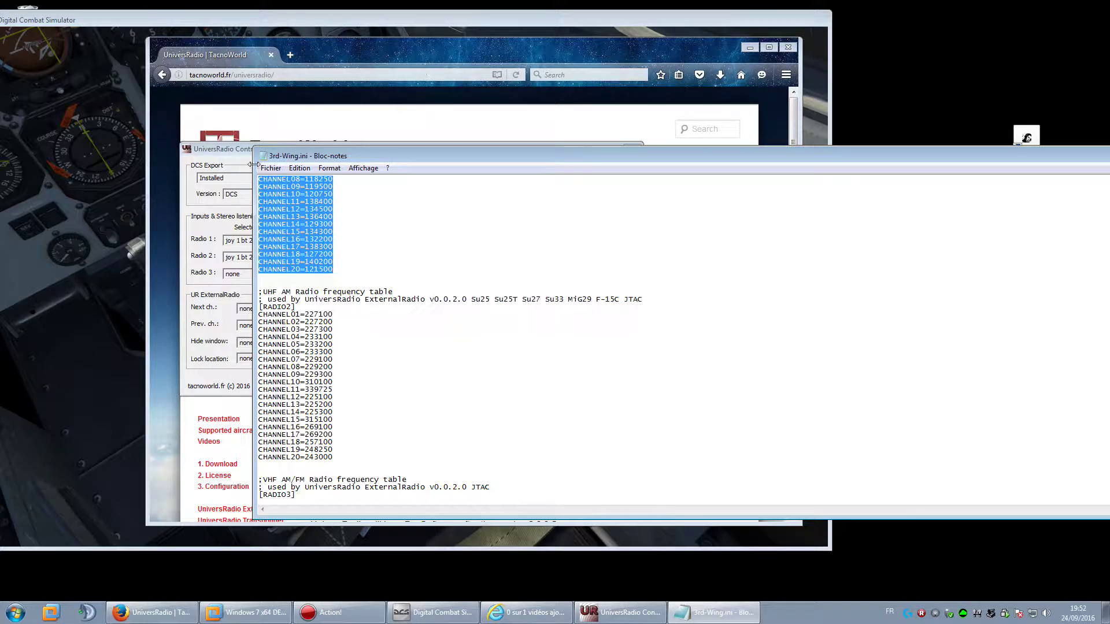
Return to the UniversRadio Control Panel and apply its settings with the 3rd-Wing preset selected.
left_click(225, 146)
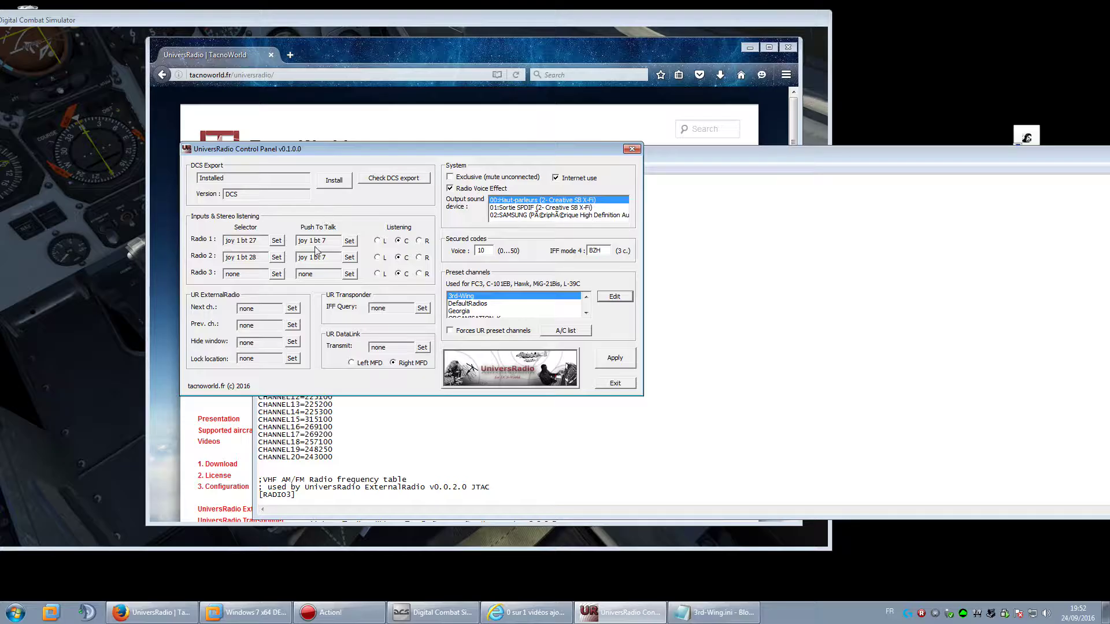
left_click(614, 362)
left_click(561, 340)
Launch TeamSpeak 3 and enable the UniversRadio plugin in its plugin list.
left_click(87, 611)
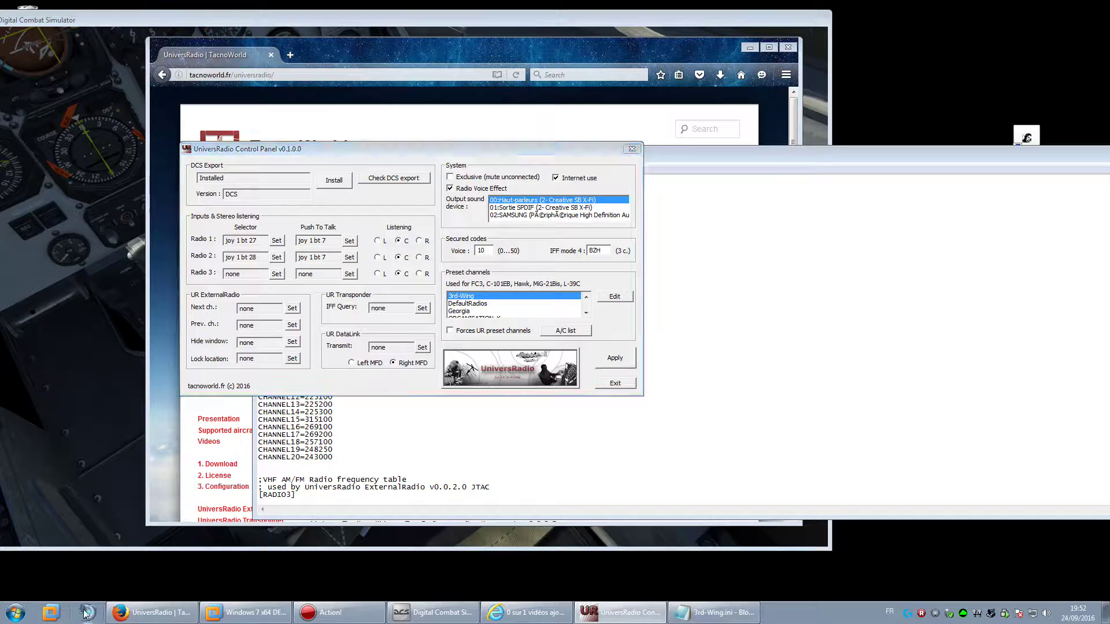
left_click(530, 77)
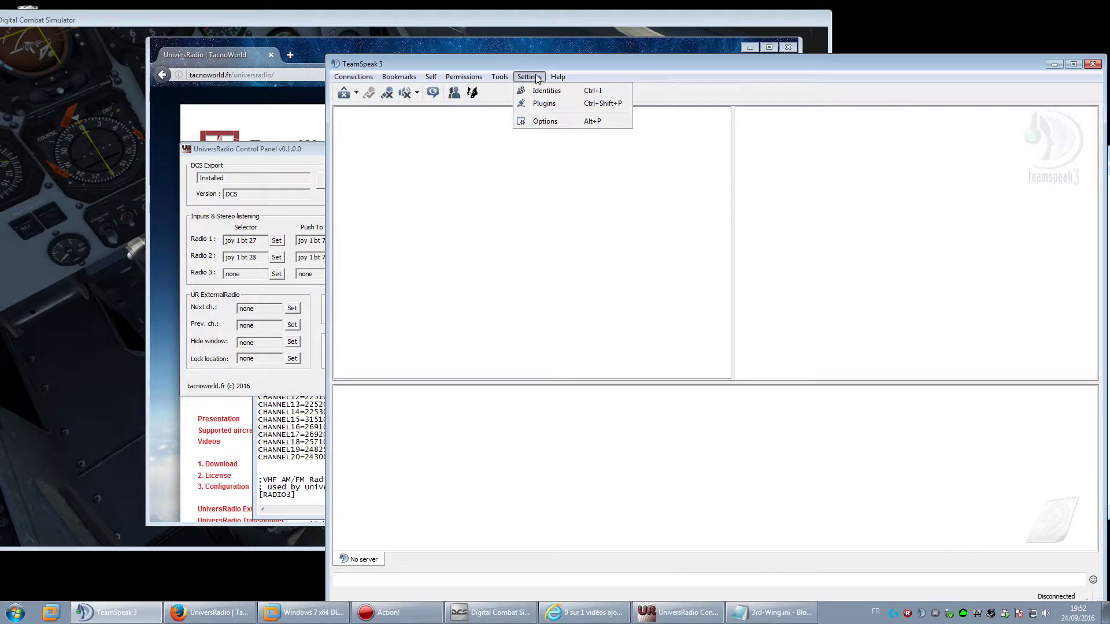
left_click(543, 105)
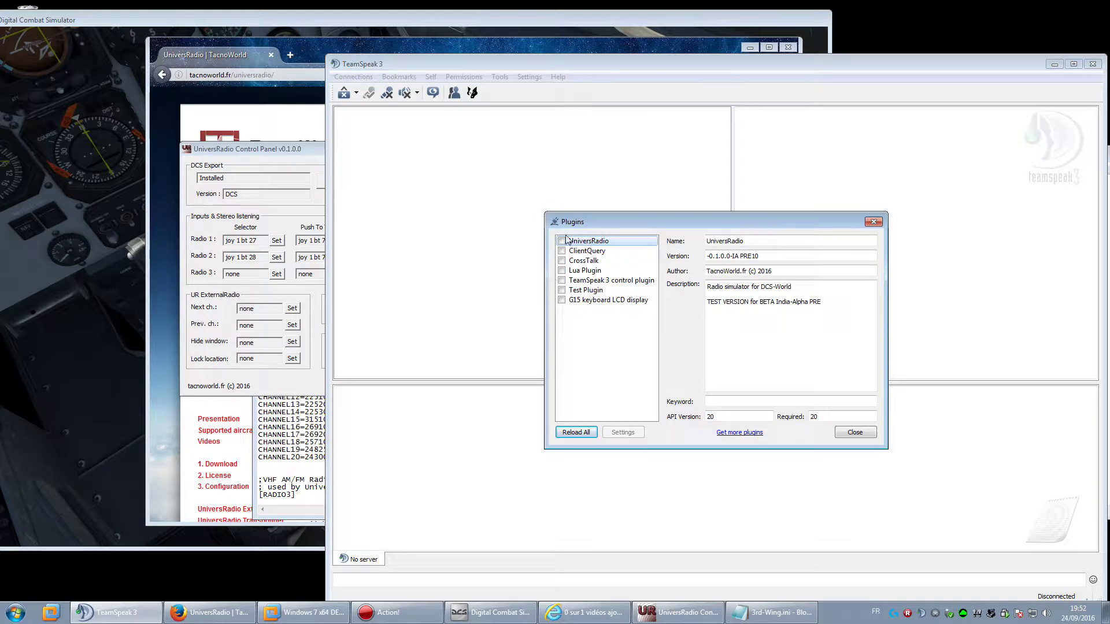
key("space")
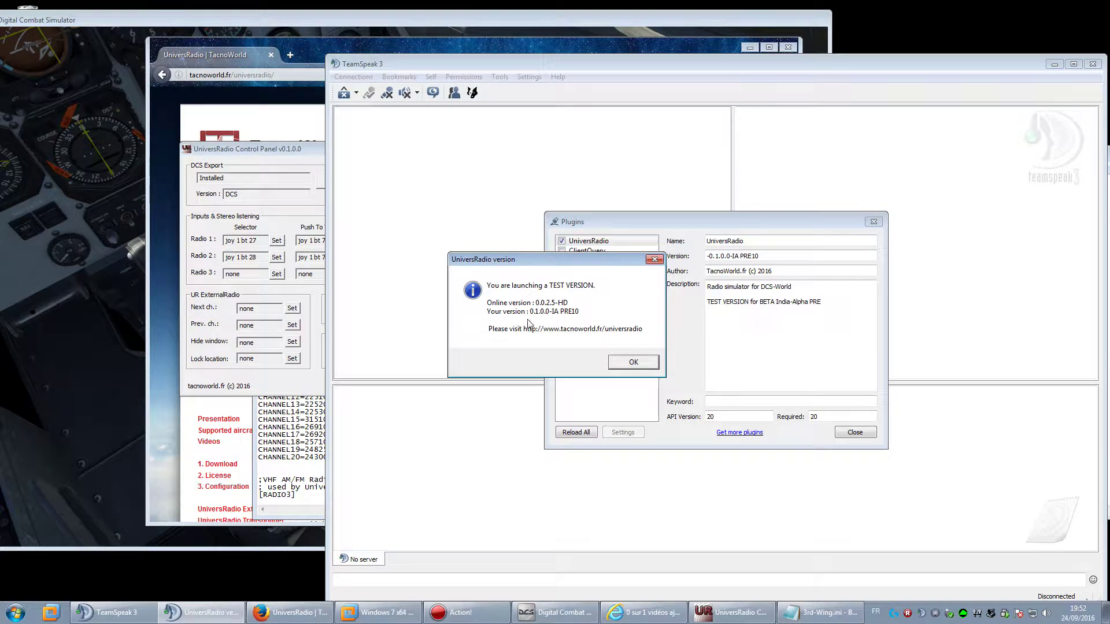
left_click(624, 364)
left_click(855, 432)
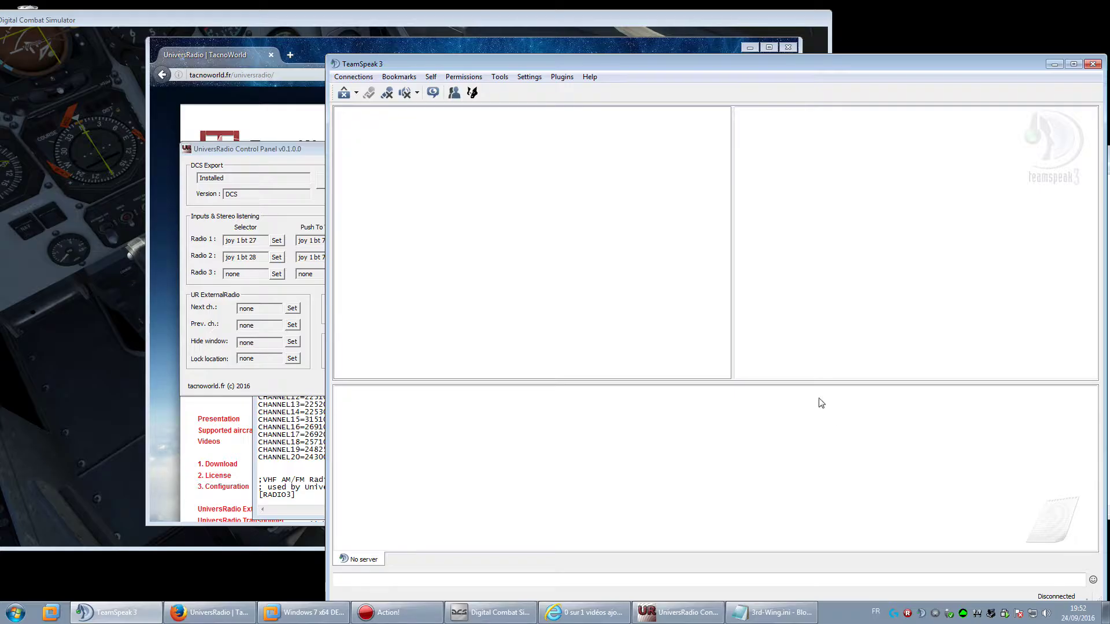
Restart TeamSpeak 3, dismiss the version notice and view the commands offered by the UniversRadio plugin.
left_click(1092, 64)
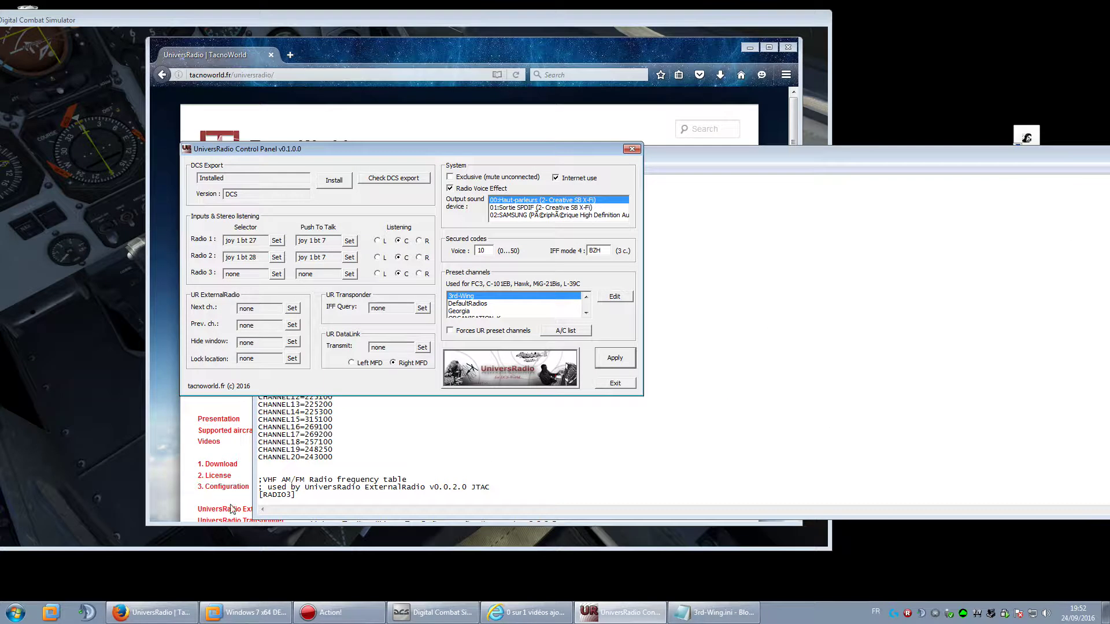
left_click(85, 614)
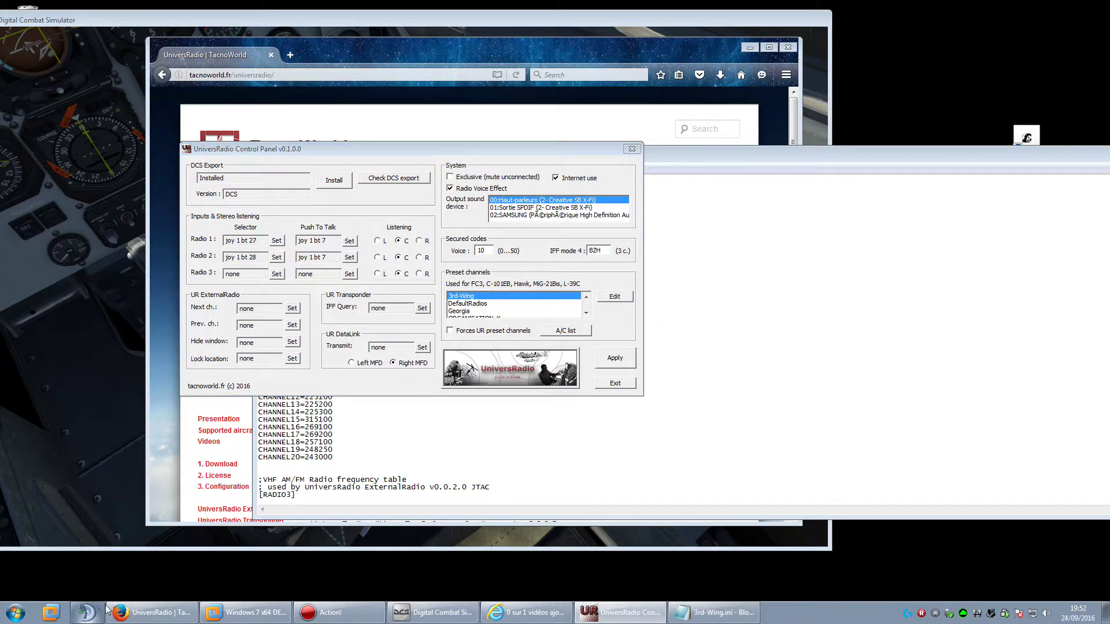
left_click(634, 363)
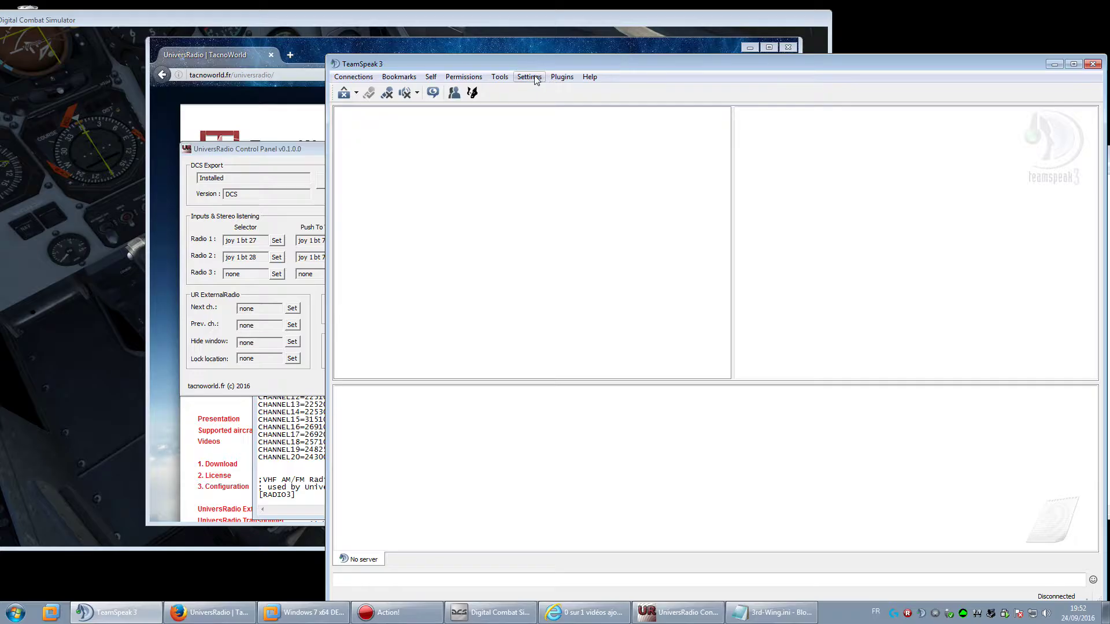
left_click(562, 77)
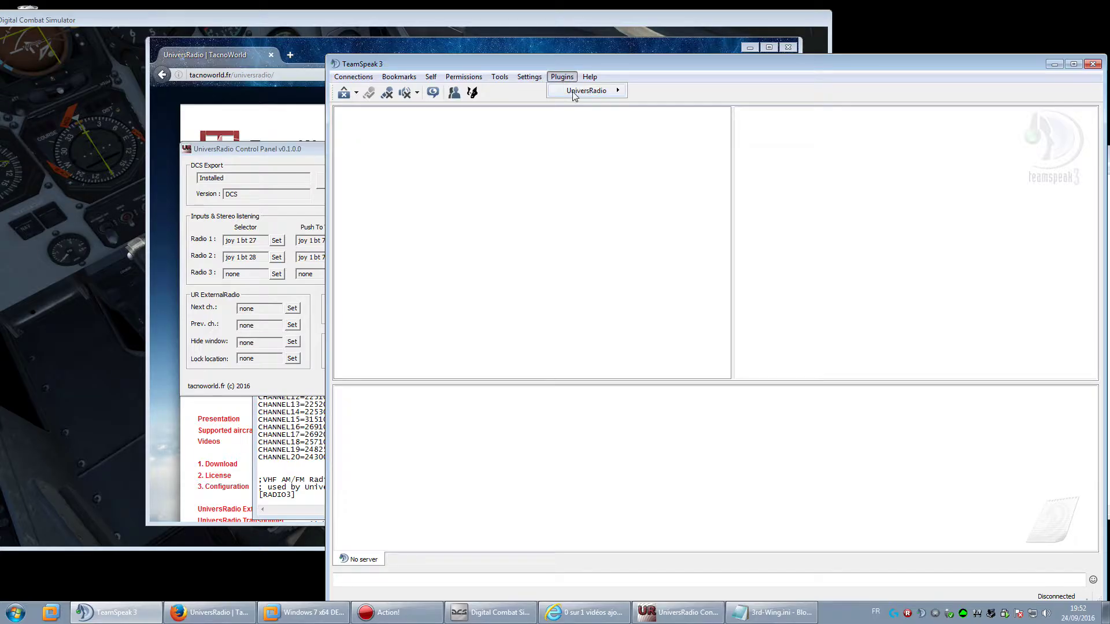
mouse_move(578, 93)
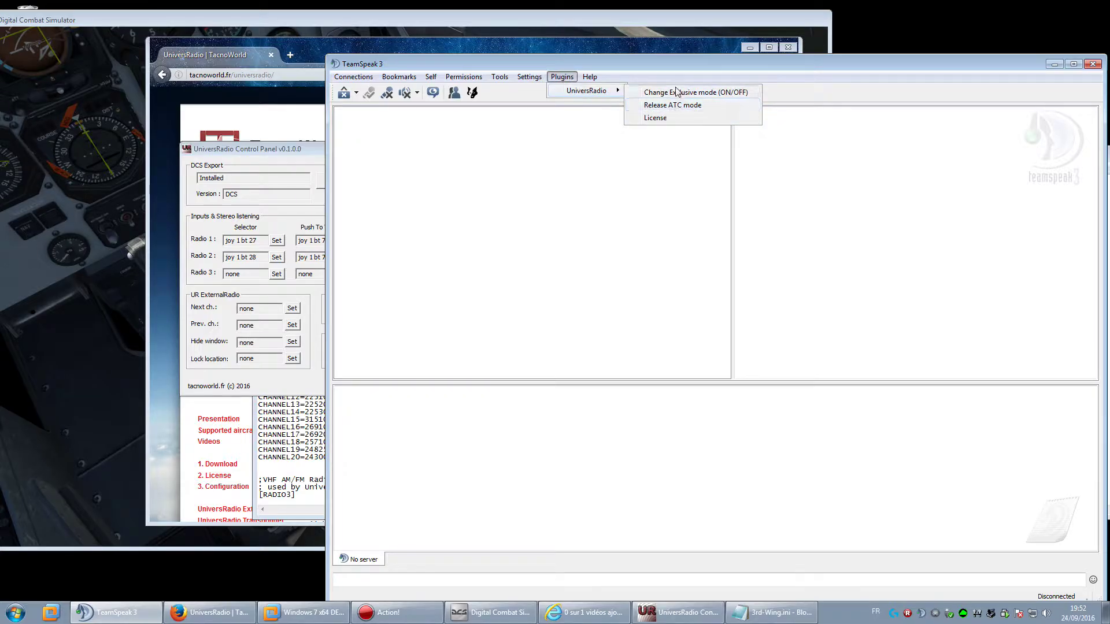
Connect to the bookmarked TeamSpeak server and join the Canal 1 channel.
mouse_move(439, 80)
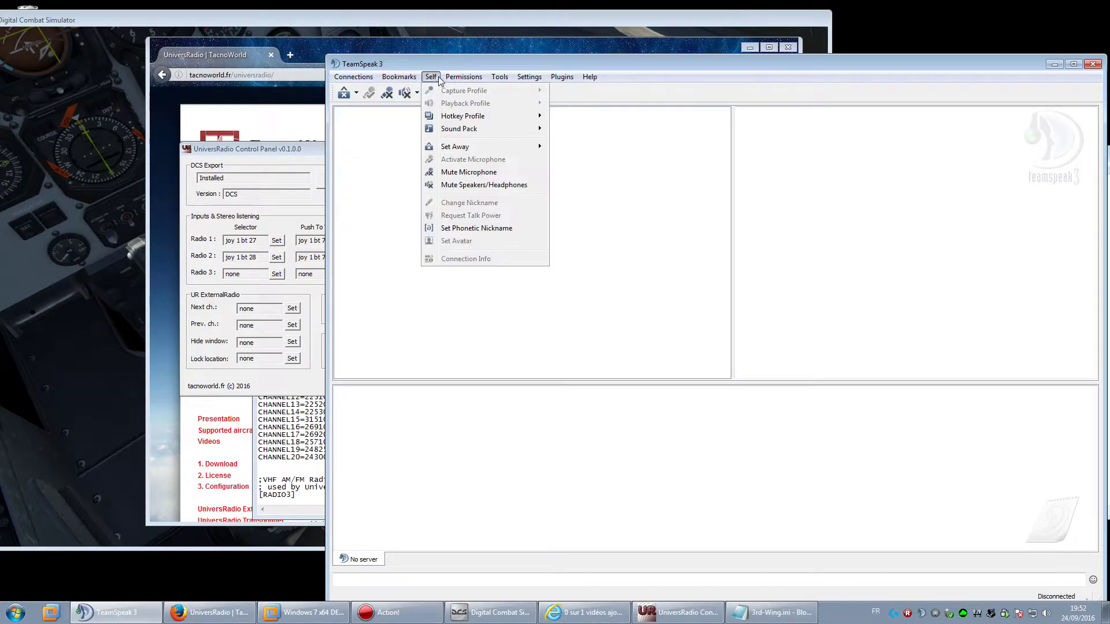
left_click(428, 217)
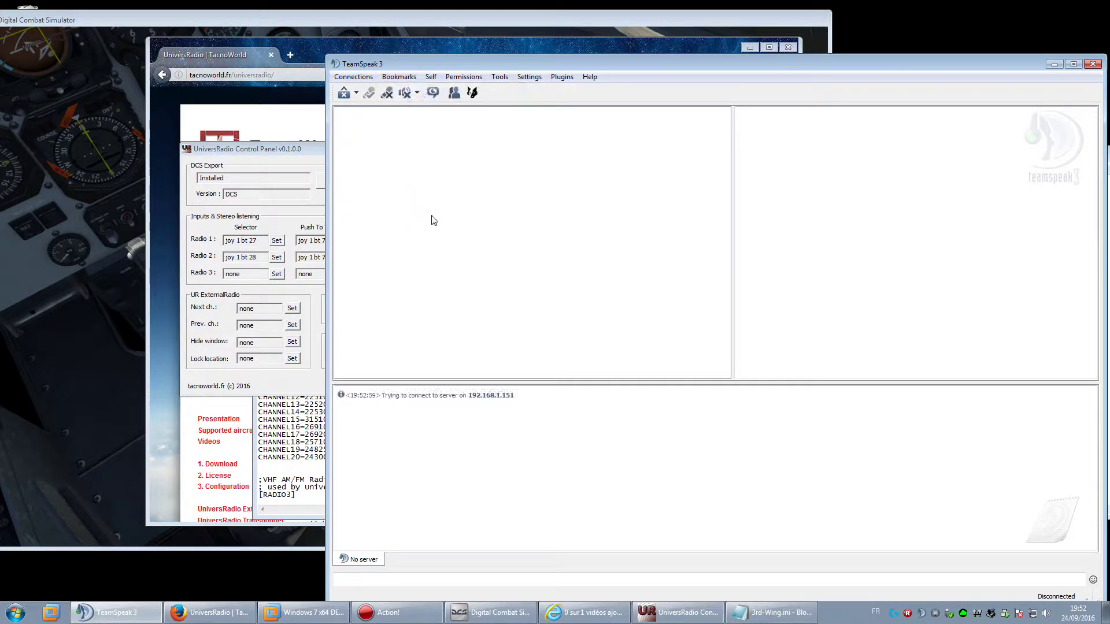
double_click(379, 143)
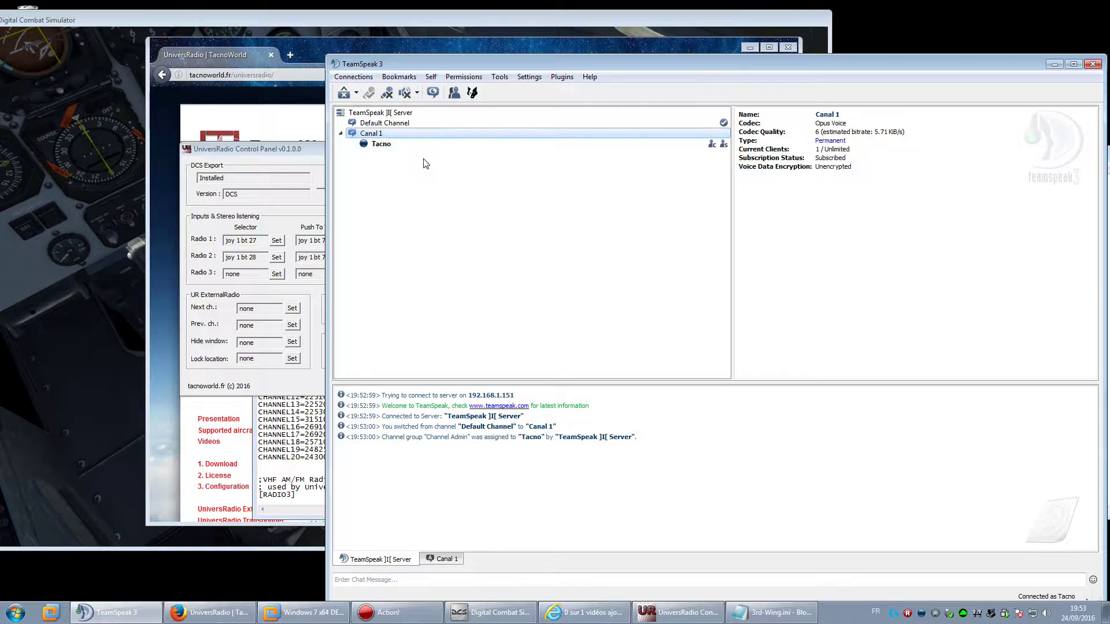
Check your own client's UniversRadio status in TeamSpeak, briefly activating Digital Combat Simulator and arranging the windows side by side.
left_click(381, 144)
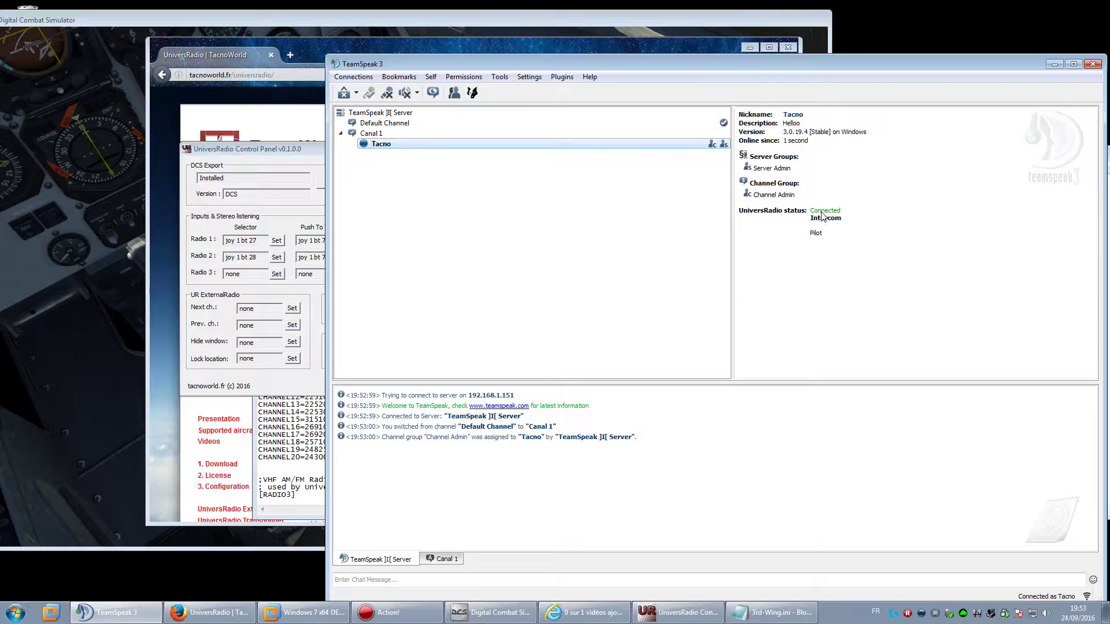
left_click_drag(779, 72, 850, 65)
left_click(680, 23)
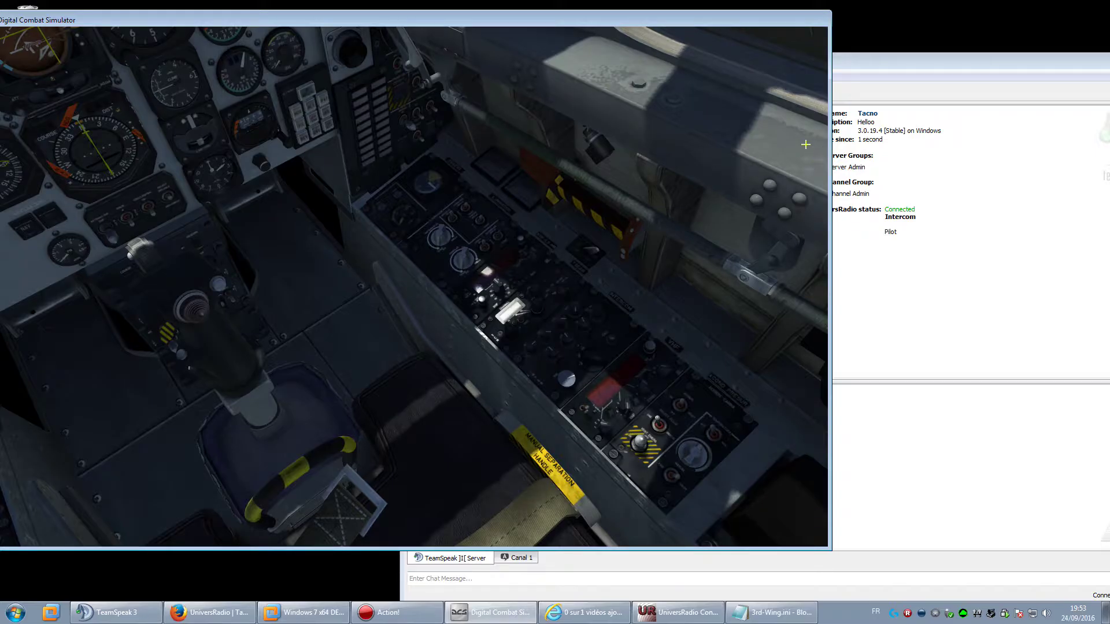
left_click(891, 62)
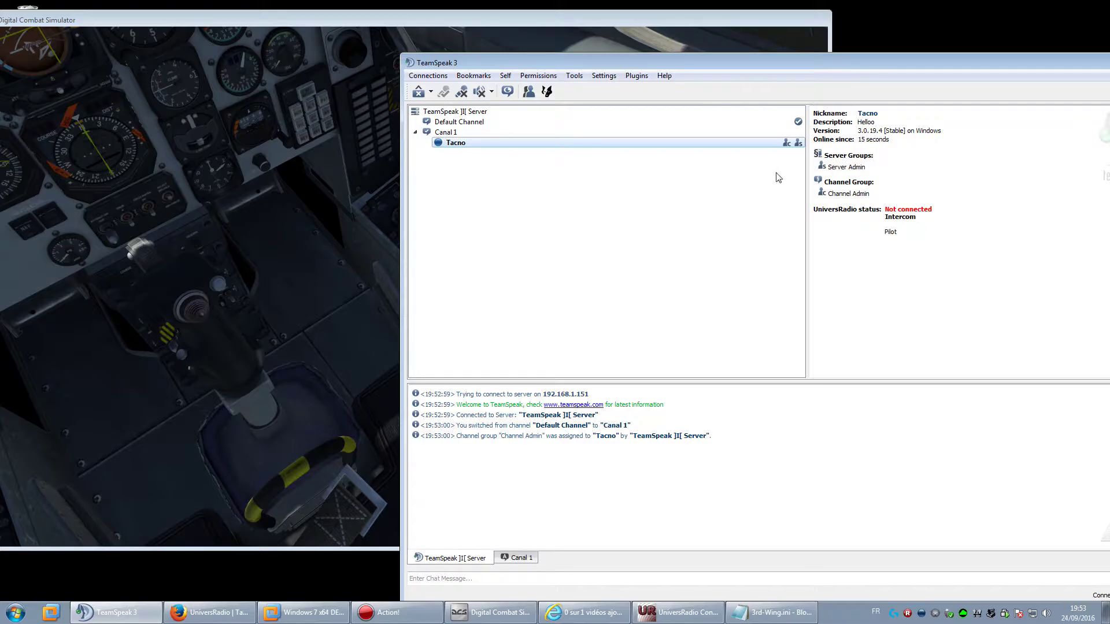
In Digital Combat Simulator, power up the cockpit, switch on the VHF radio and tune it to 126.000.
left_click(312, 276)
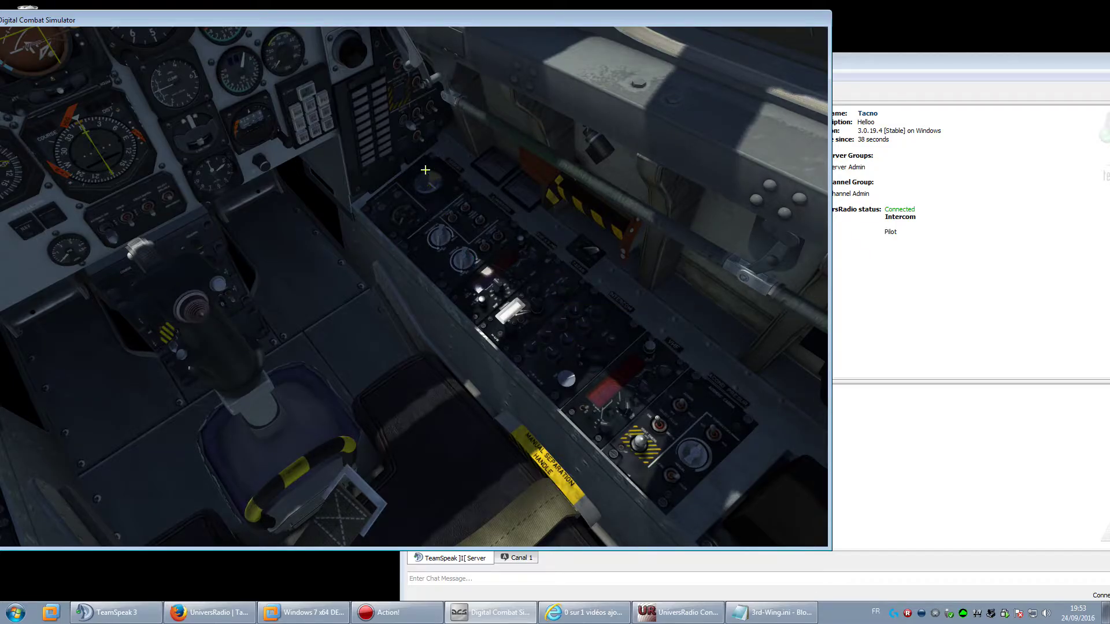
left_click(425, 133)
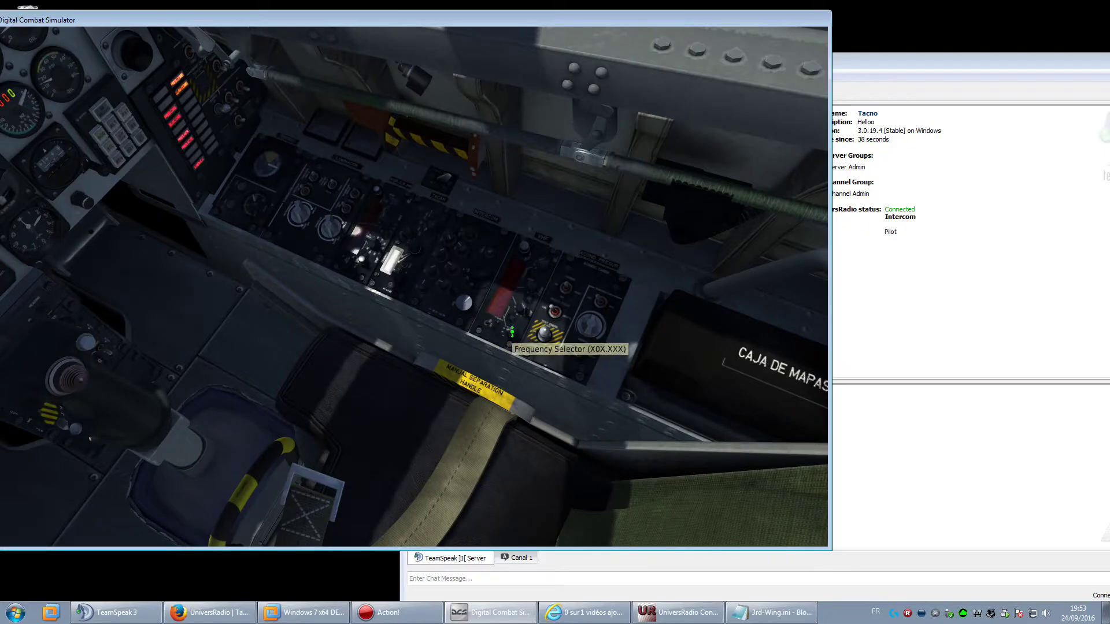
left_click(487, 323)
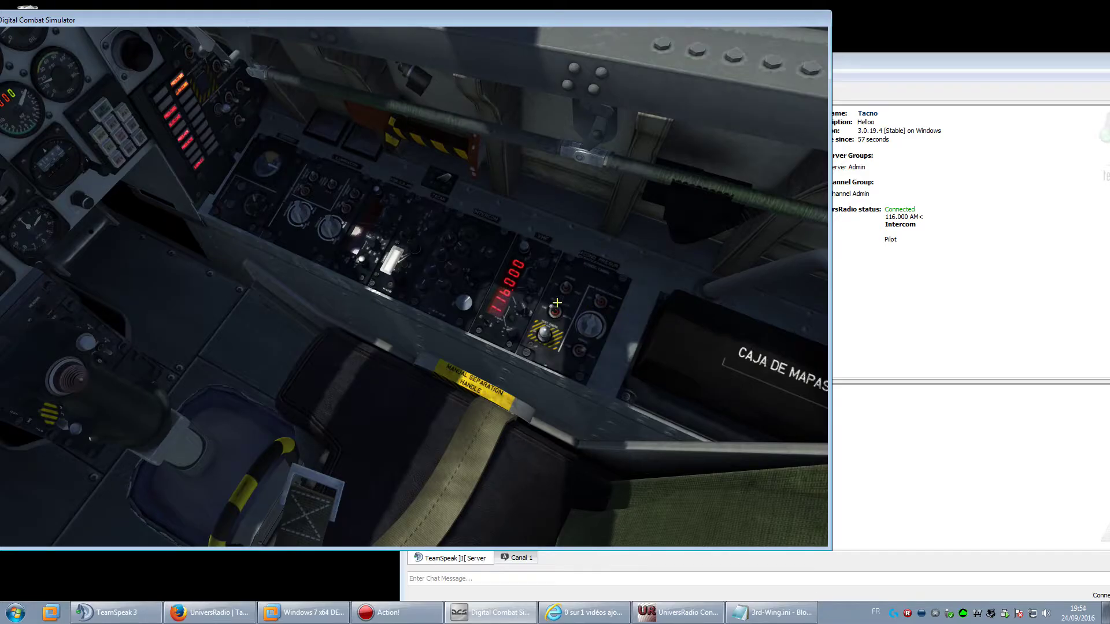
scroll(514, 334, "up", 1)
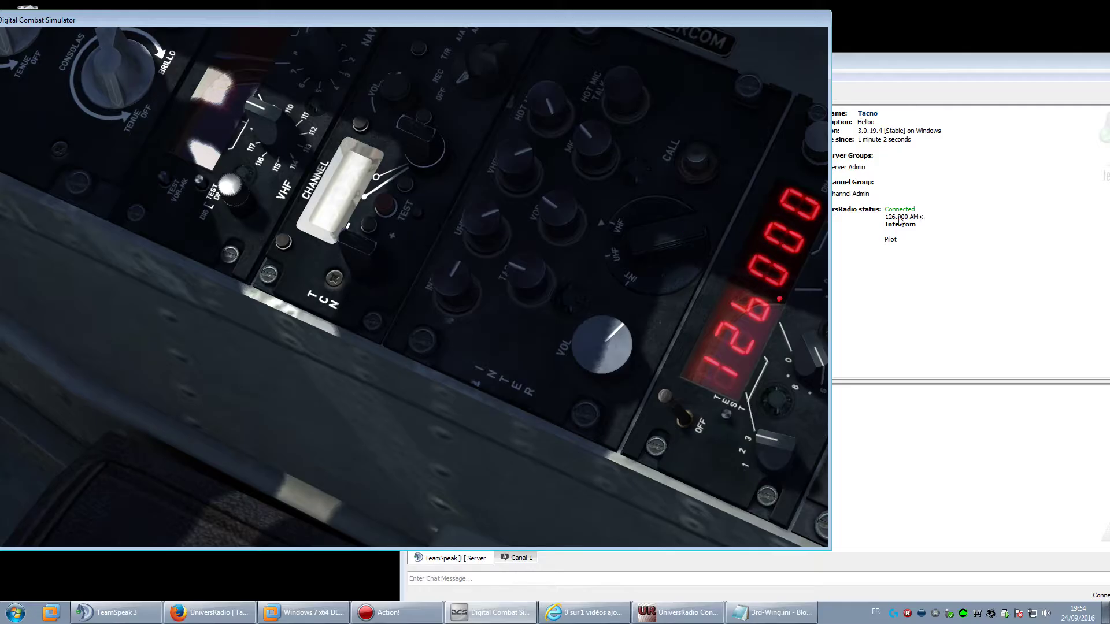
Switch on the UHF radio as well and turn the intercom panel's radio selector to VHF.
left_click(680, 234)
left_click(672, 239)
key("F2")
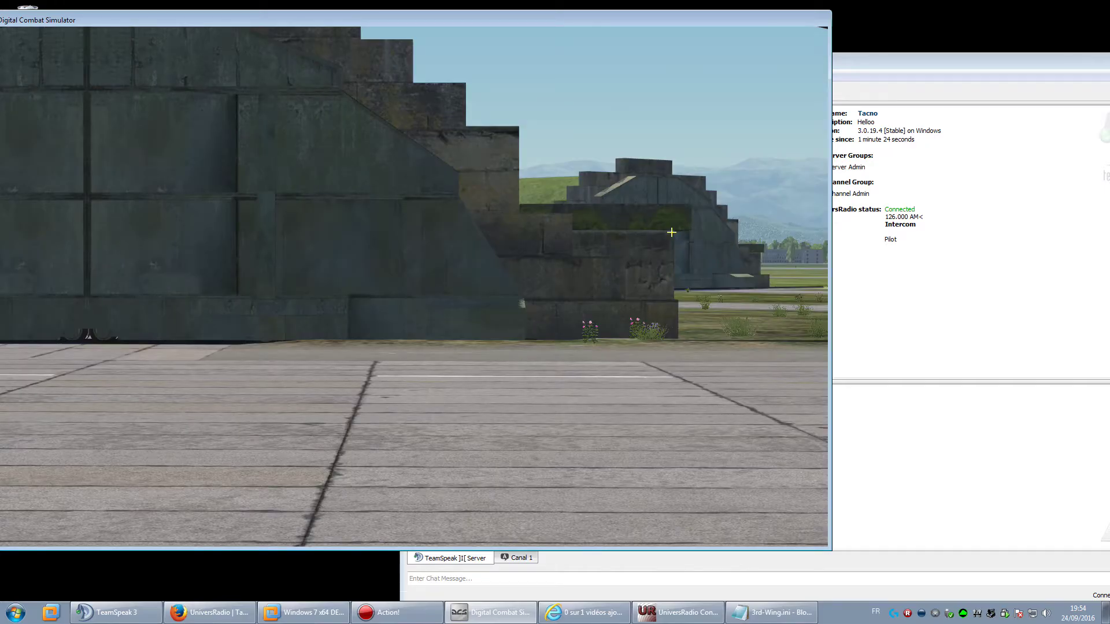
scroll(672, 233, "down", 5)
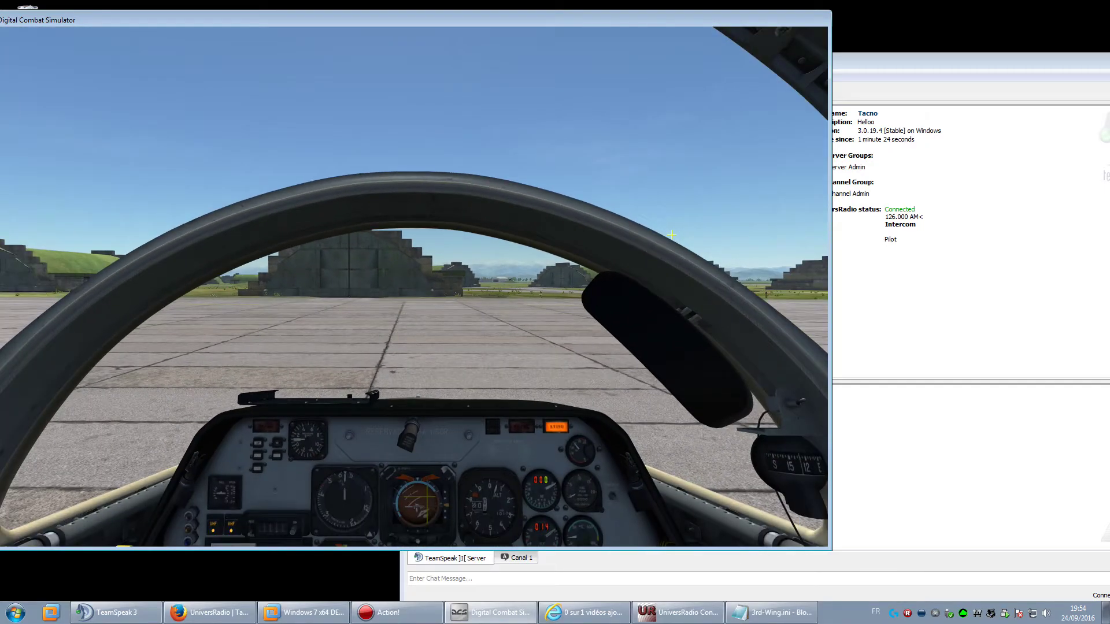
left_click_drag(671, 235, 566, 255)
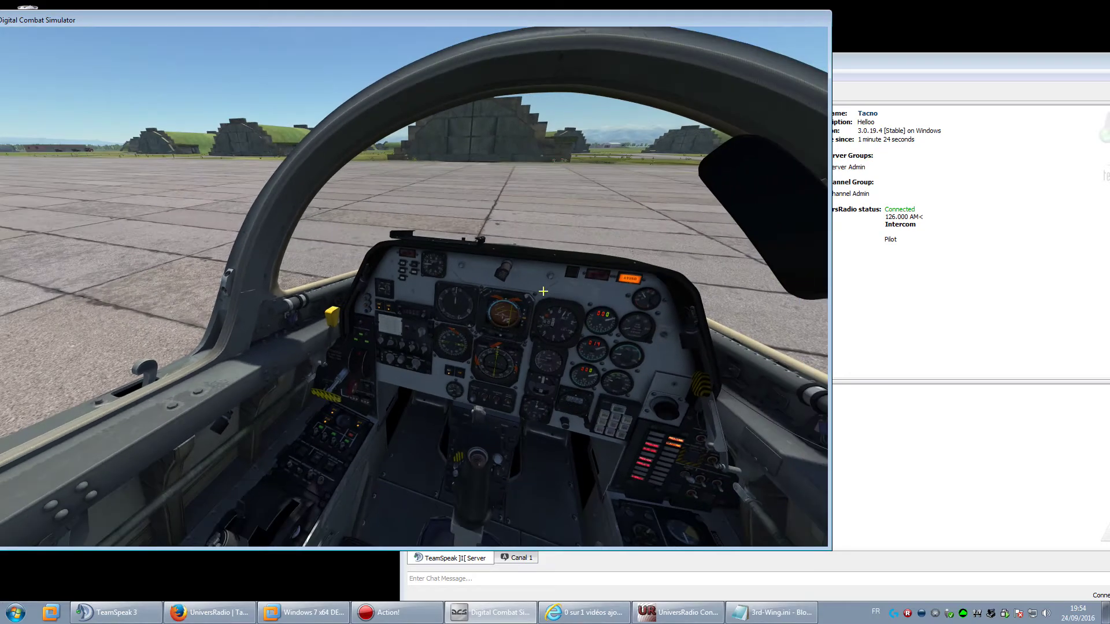
scroll(566, 255, "up", 5)
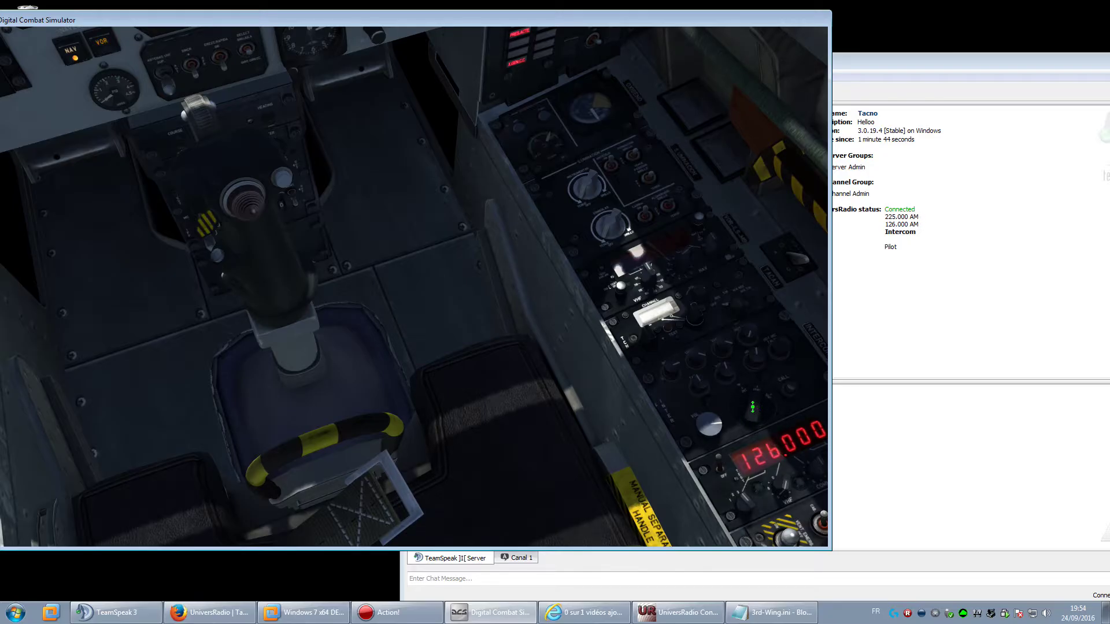
left_click(753, 408)
left_click(753, 409)
Switch back to the UniversRadio Control Panel to review the radio input assignments.
left_click(705, 605)
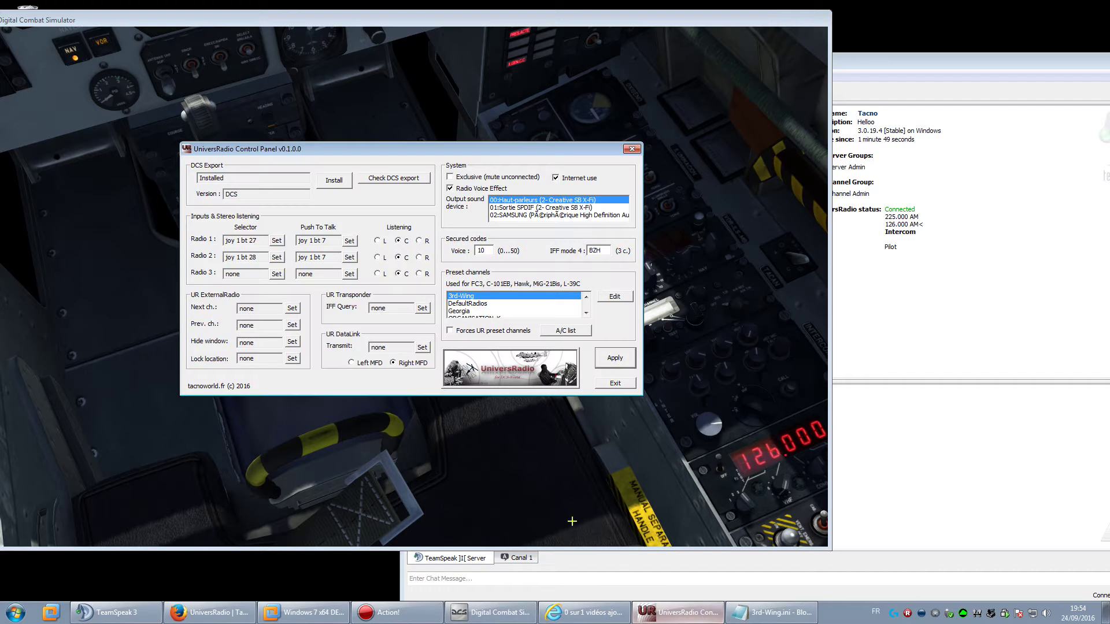